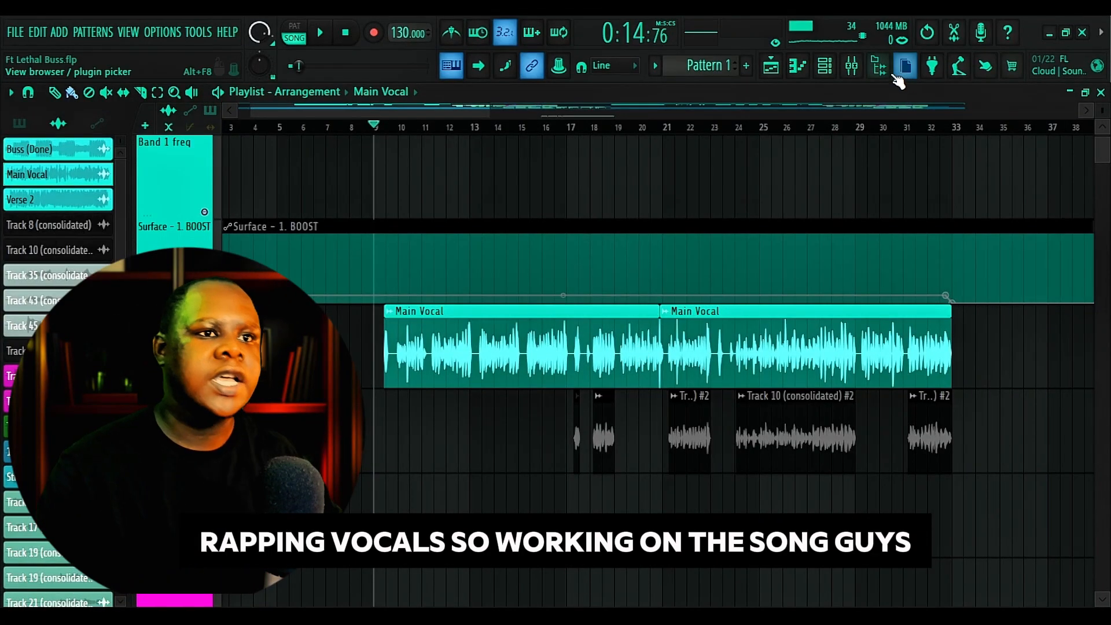
# Open FabFilter Pro-Q 3 on the BEAT mixer track and add a dynamic high shelf at 2056.9 Hz with a -1.50 dB range
pyautogui.click(852, 65)
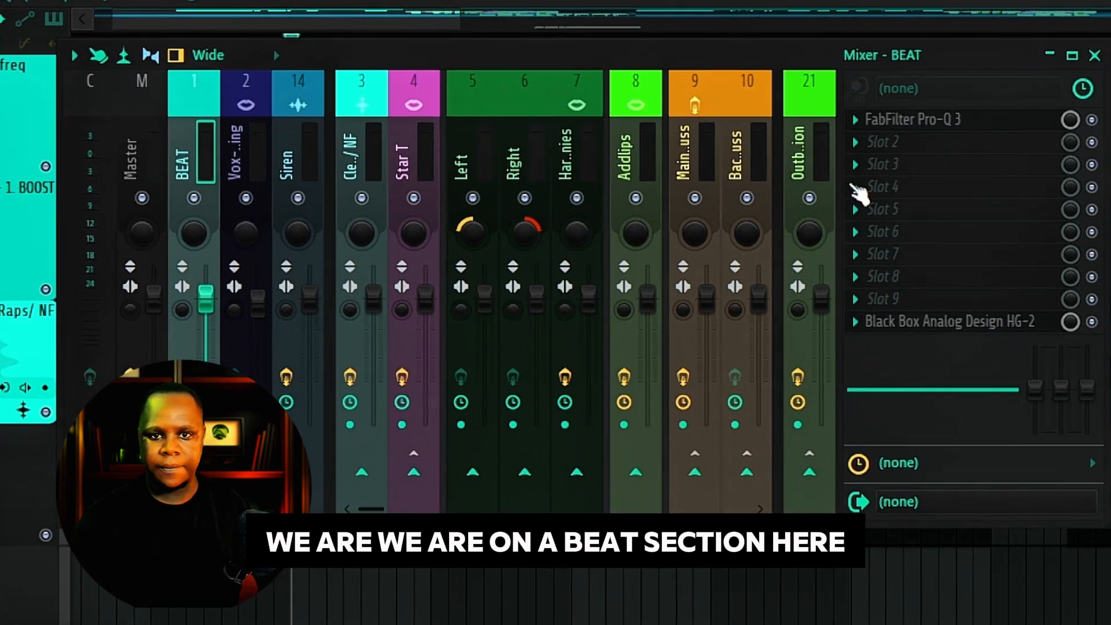
pyautogui.click(986, 122)
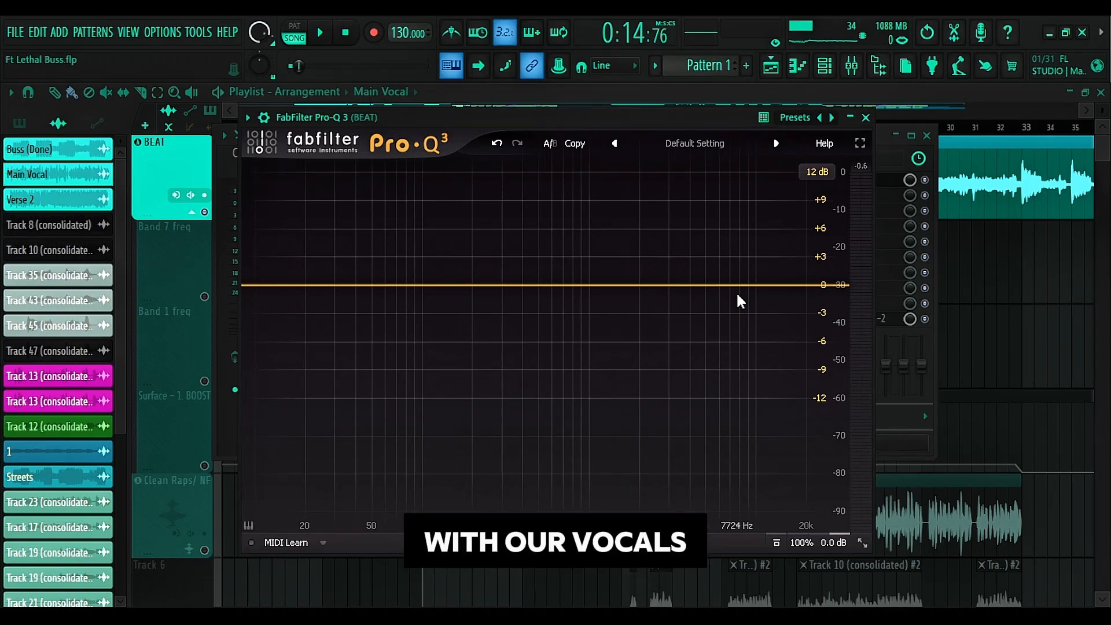
pyautogui.click(641, 285)
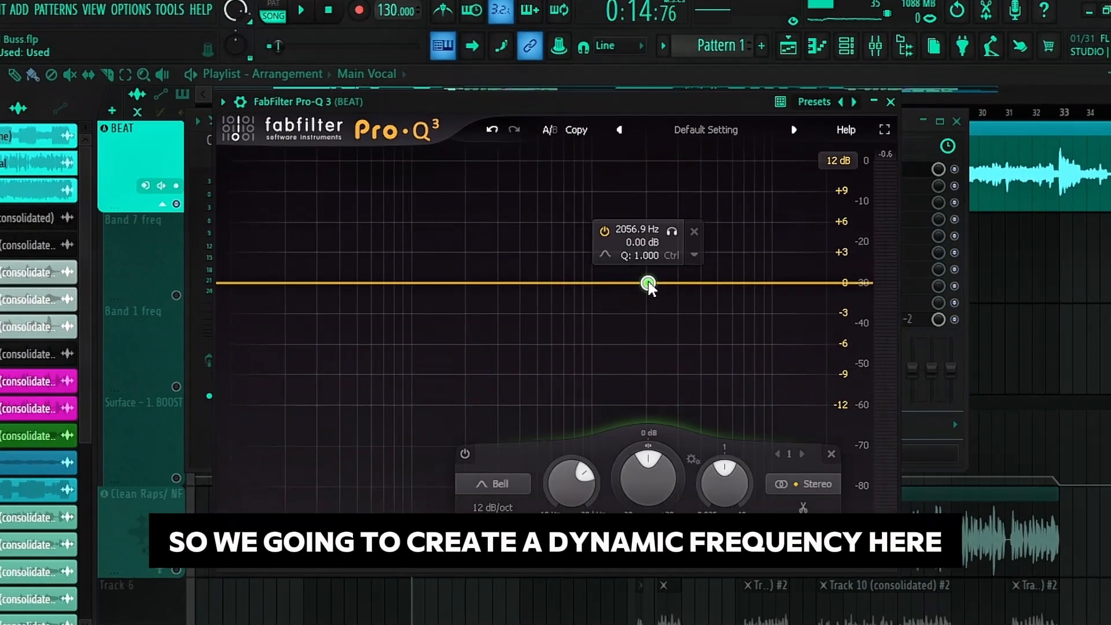
pyautogui.scroll(-1, 648, 282)
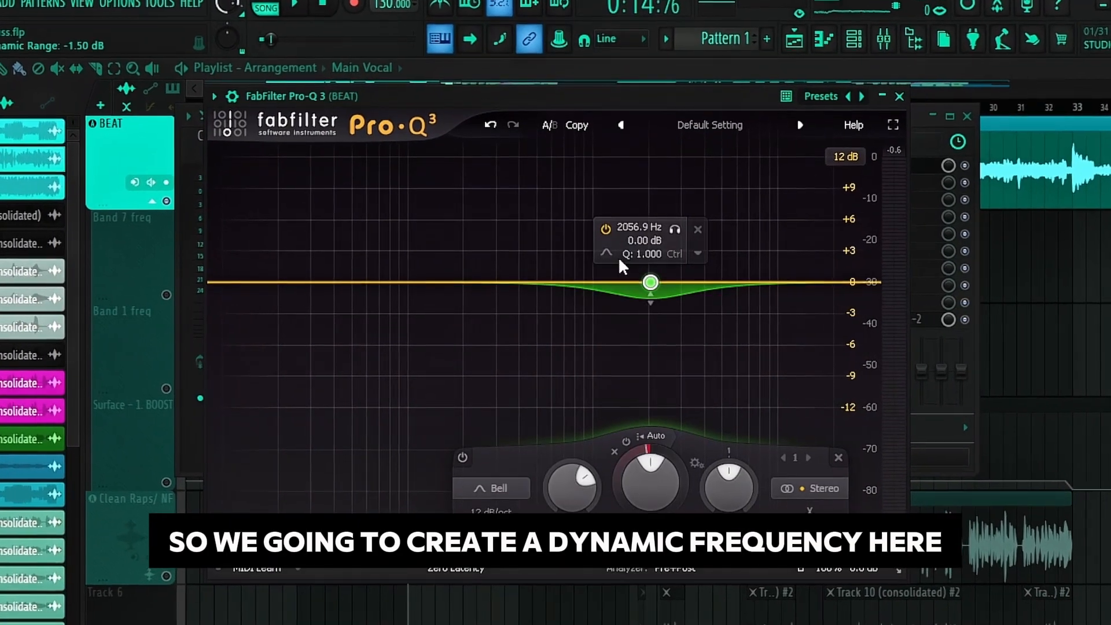
pyautogui.click(606, 255)
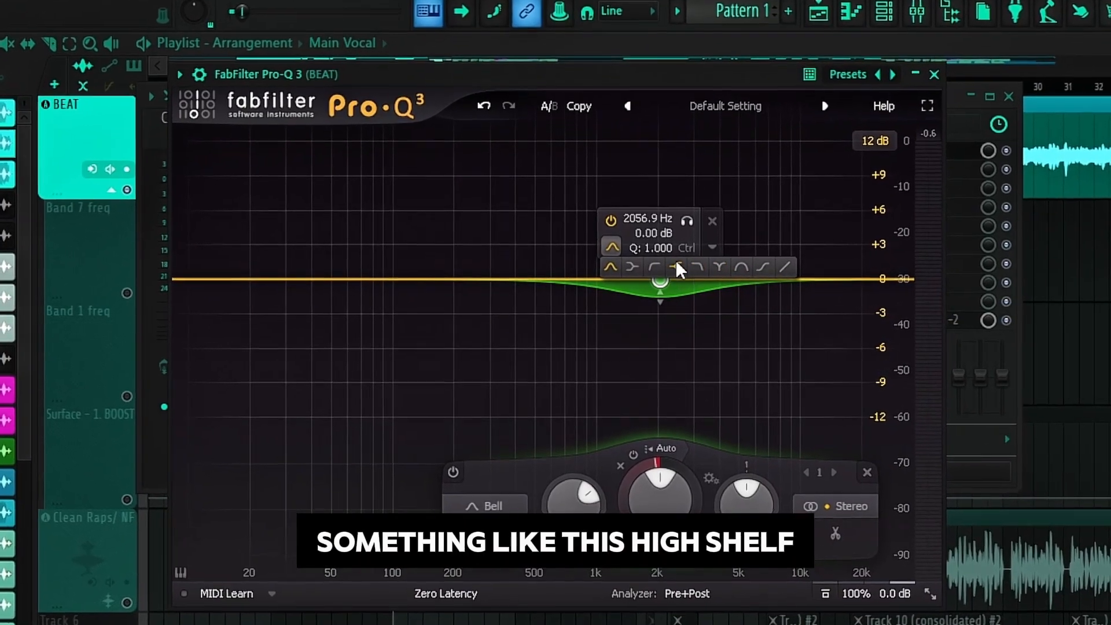
pyautogui.click(673, 267)
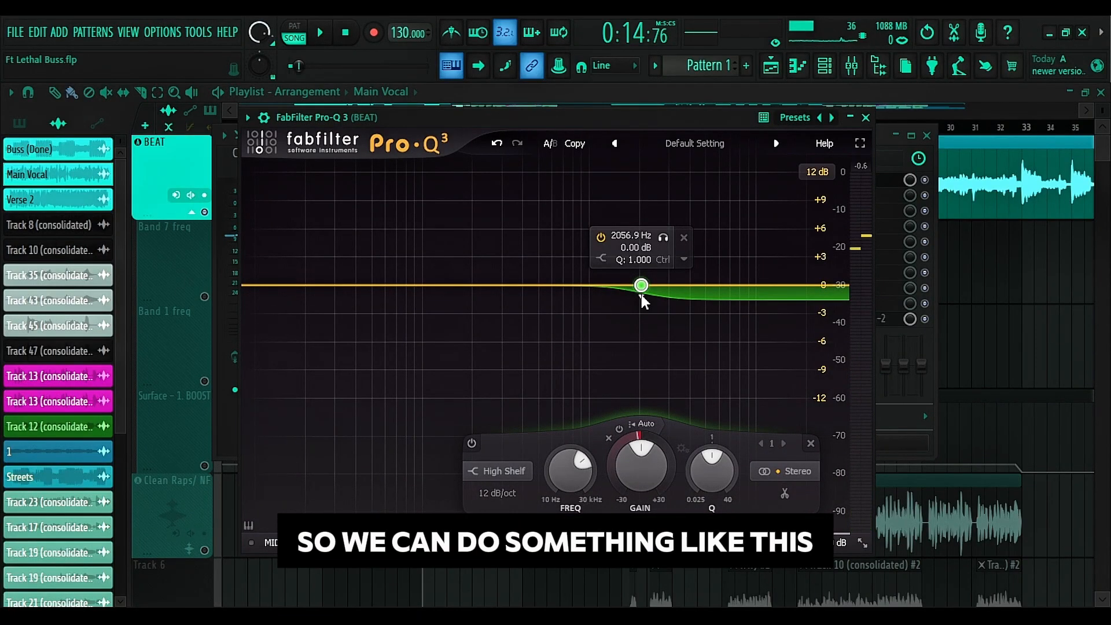
# Pull down the beat's resonant peaks near 758 Hz and 992 Hz with narrow cuts of about 1.5 to 2 dB
pyautogui.moveTo(568, 283)
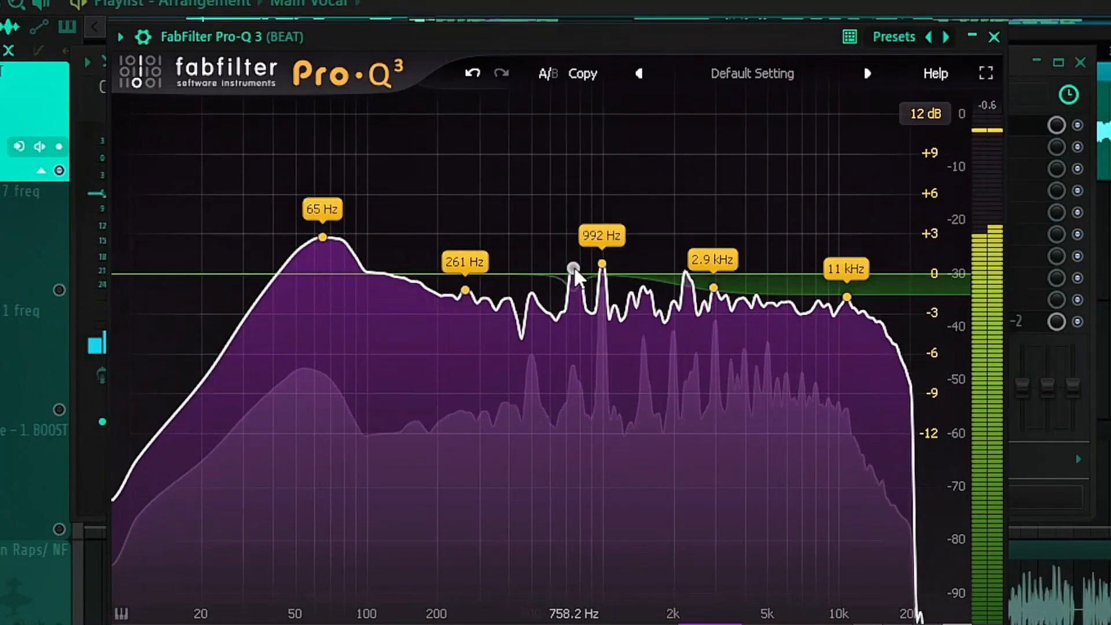
pyautogui.moveTo(568, 282); pyautogui.dragTo(568, 298)
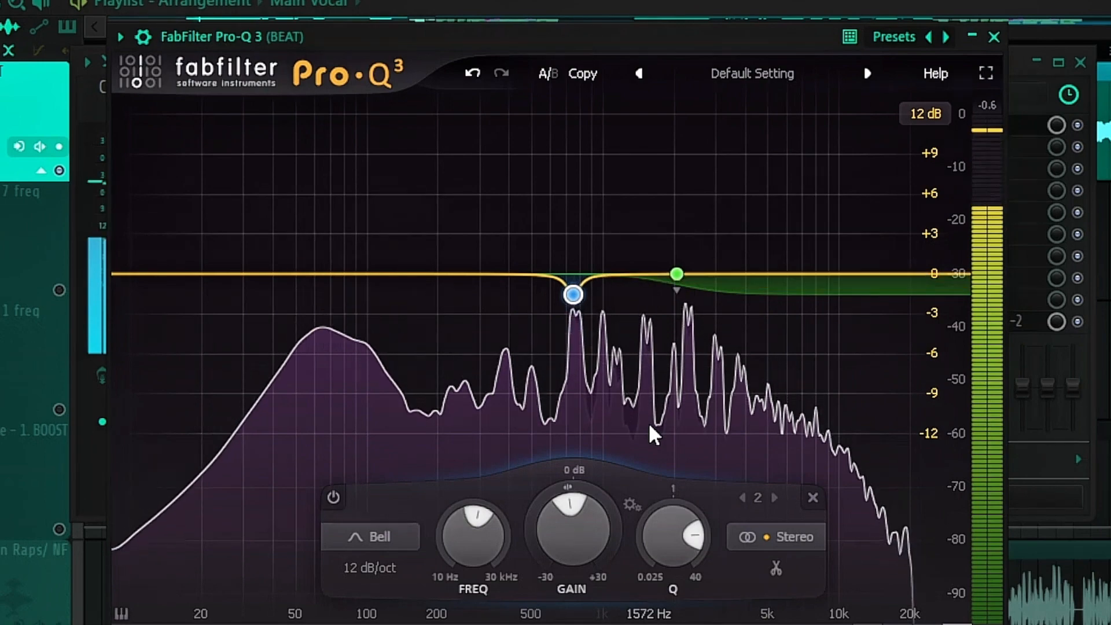
pyautogui.moveTo(649, 425)
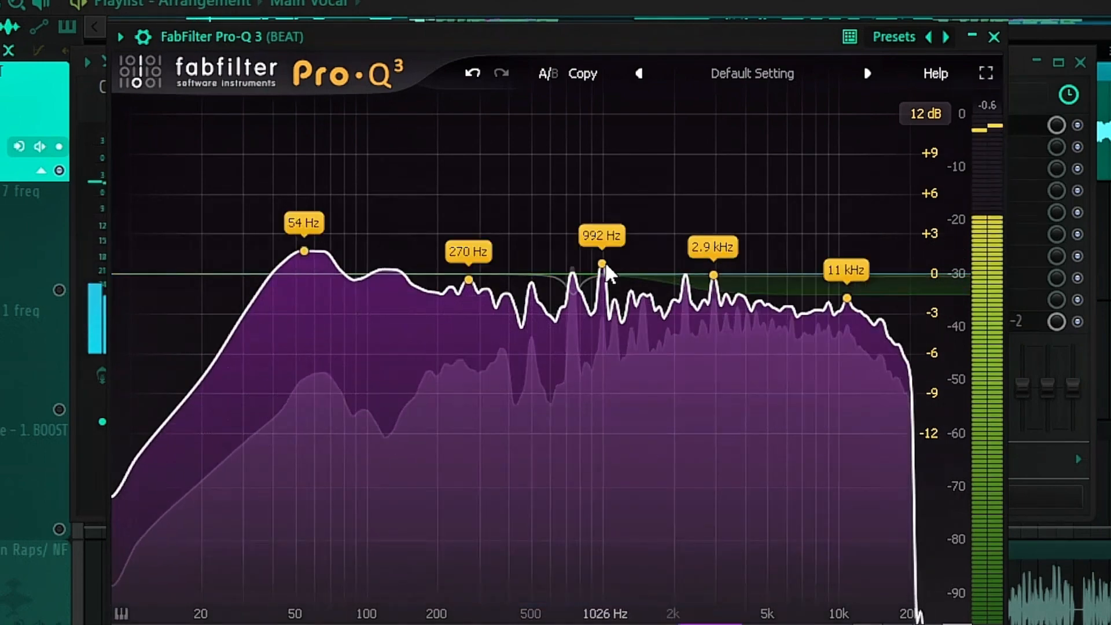
pyautogui.moveTo(601, 265); pyautogui.dragTo(601, 294)
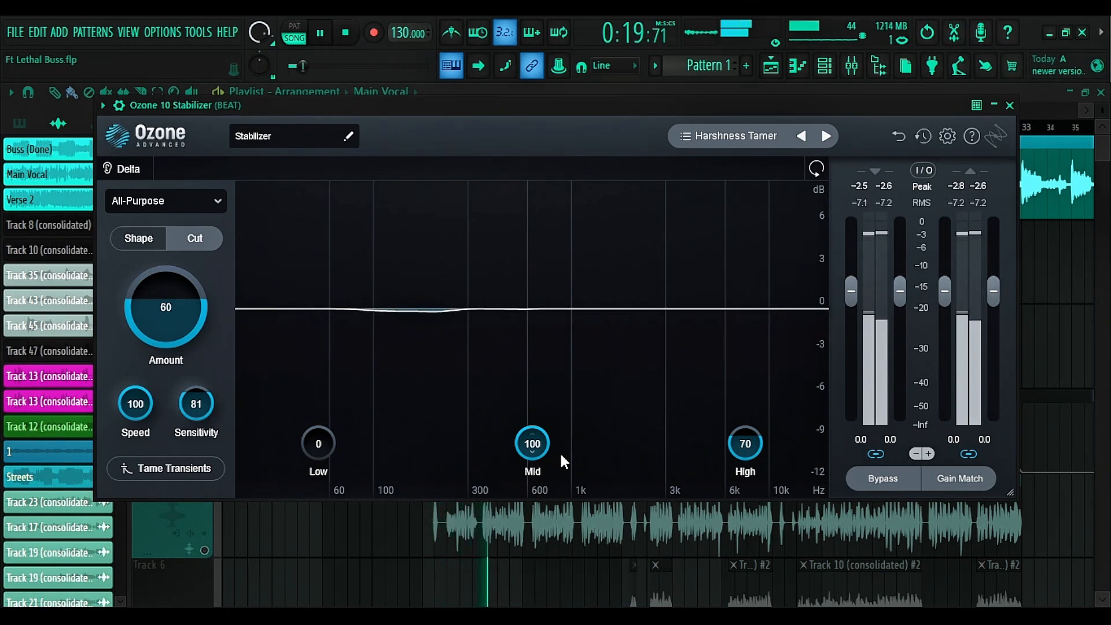
# Stop playback and set the Ozone 10 Stabilizer on BEAT to Amount 50, Mid 30 and High about 50
pyautogui.press('space')
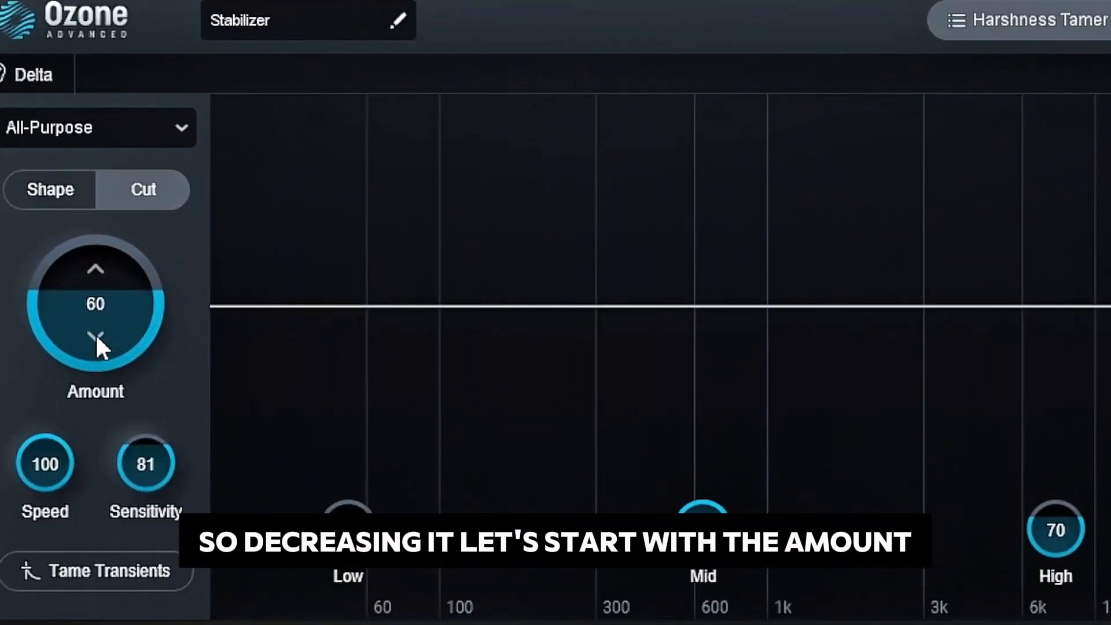
pyautogui.click(96, 338)
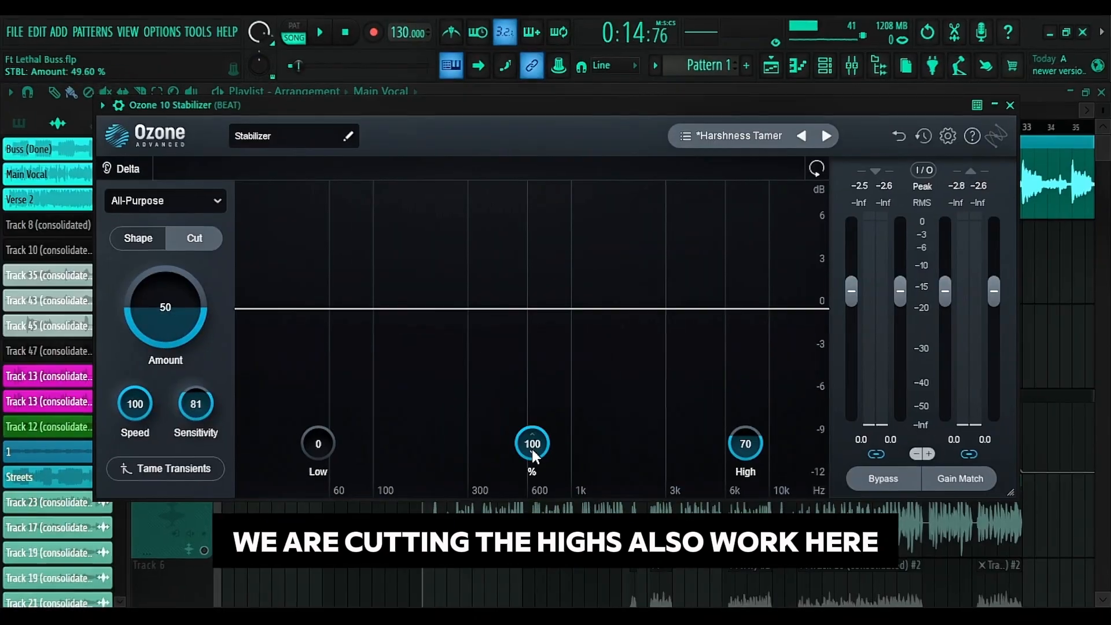
pyautogui.moveTo(706, 512); pyautogui.dragTo(708, 519)
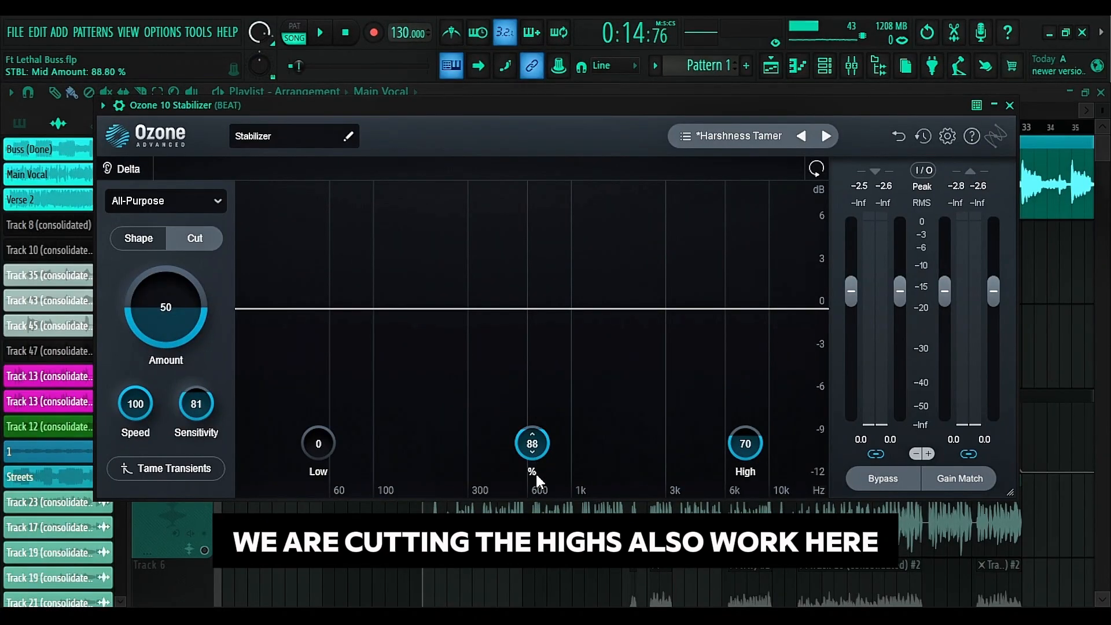
pyautogui.moveTo(535, 471); pyautogui.dragTo(540, 518)
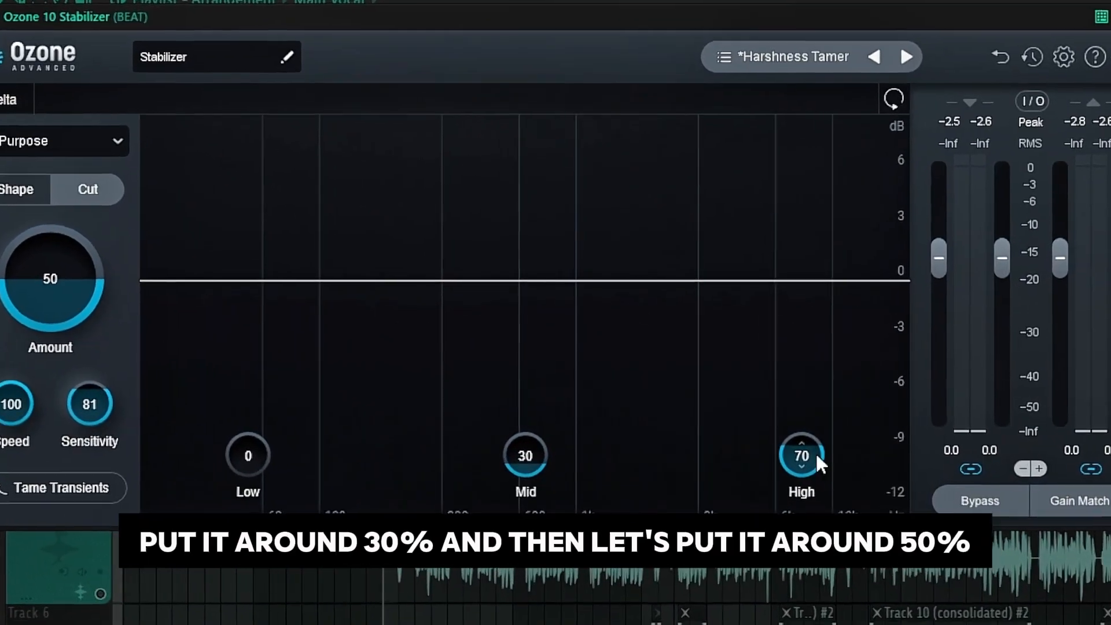
pyautogui.moveTo(816, 456); pyautogui.dragTo(819, 490)
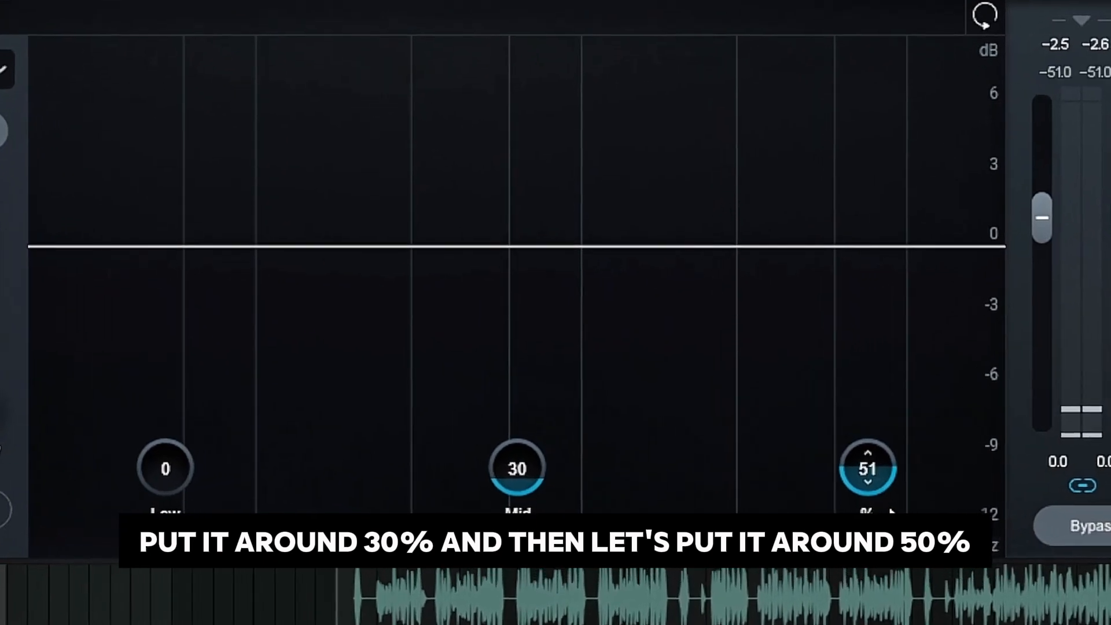
pyautogui.moveTo(891, 510); pyautogui.dragTo(892, 511)
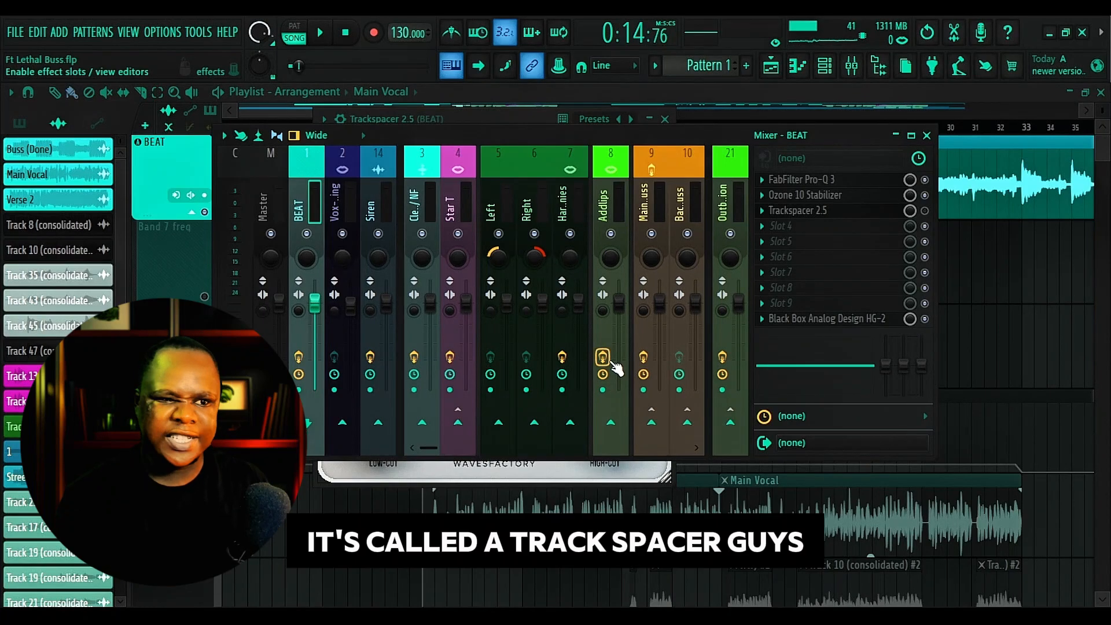
# Enable Trackspacer 2.5 on the BEAT mixer track and view its controls
pyautogui.click(925, 211)
pyautogui.click(821, 211)
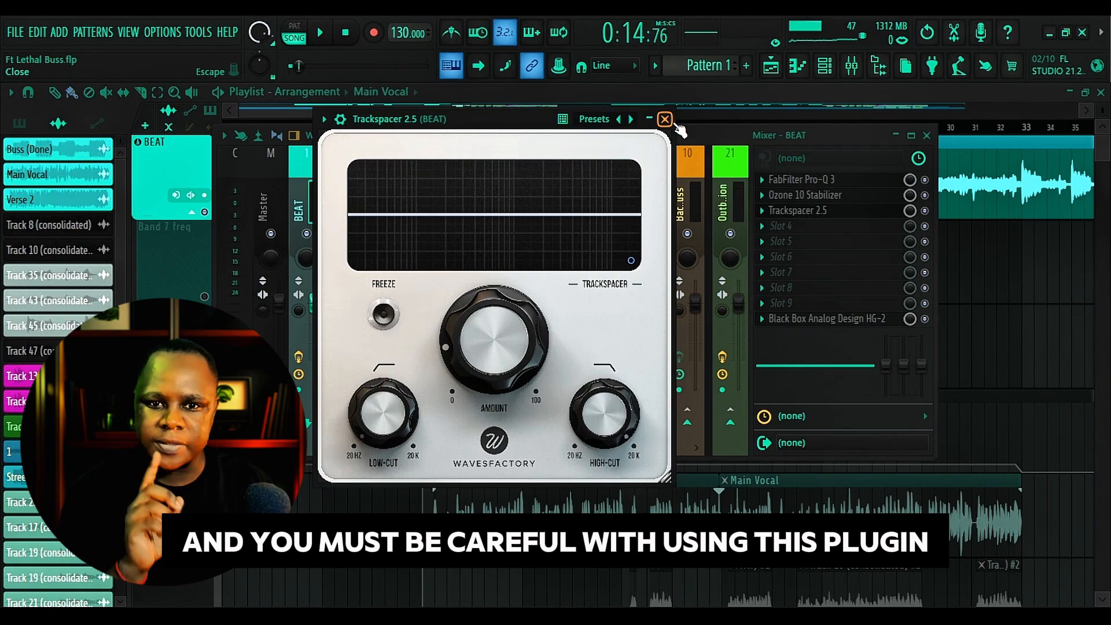
pyautogui.click(725, 132)
pyautogui.click(399, 187)
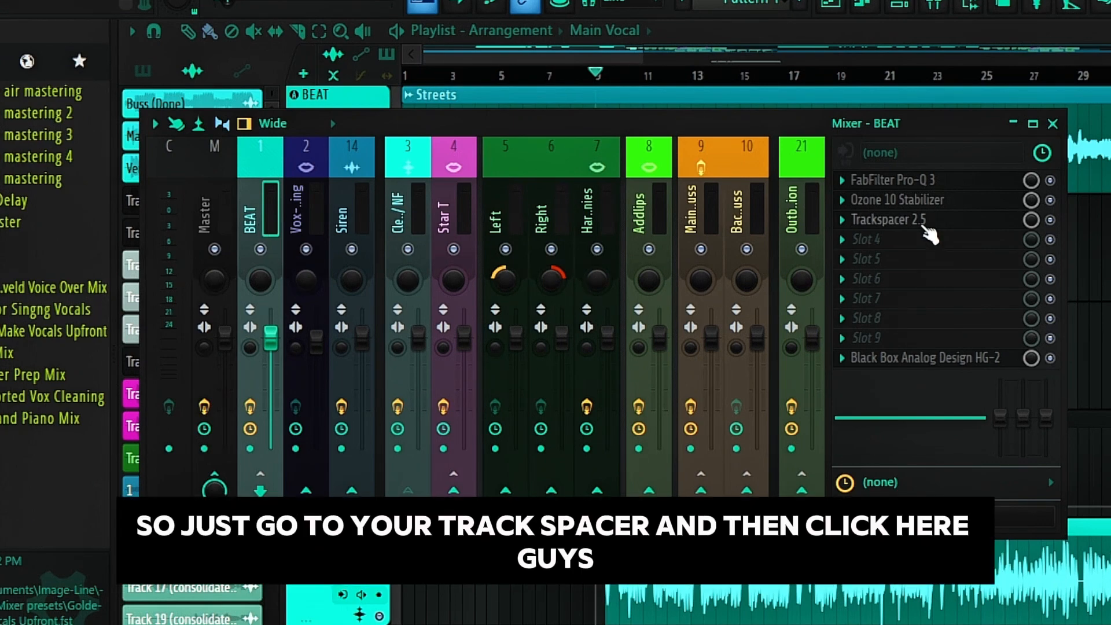
# Open Trackspacer's processing settings on the BEAT track and assign its sidechain input
pyautogui.click(924, 226)
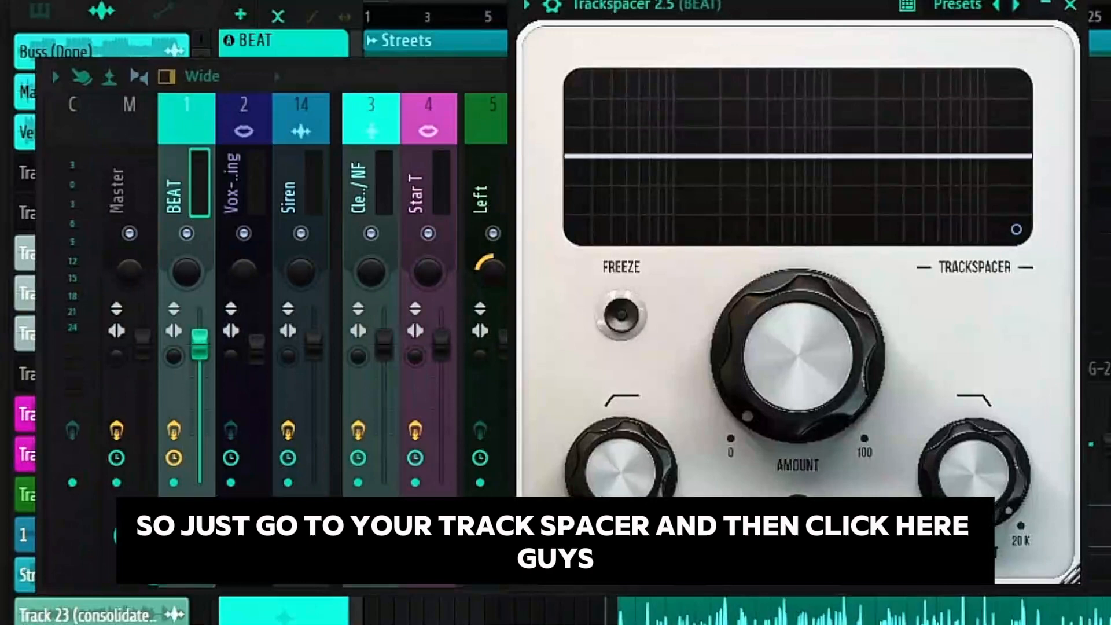
pyautogui.click(552, 8)
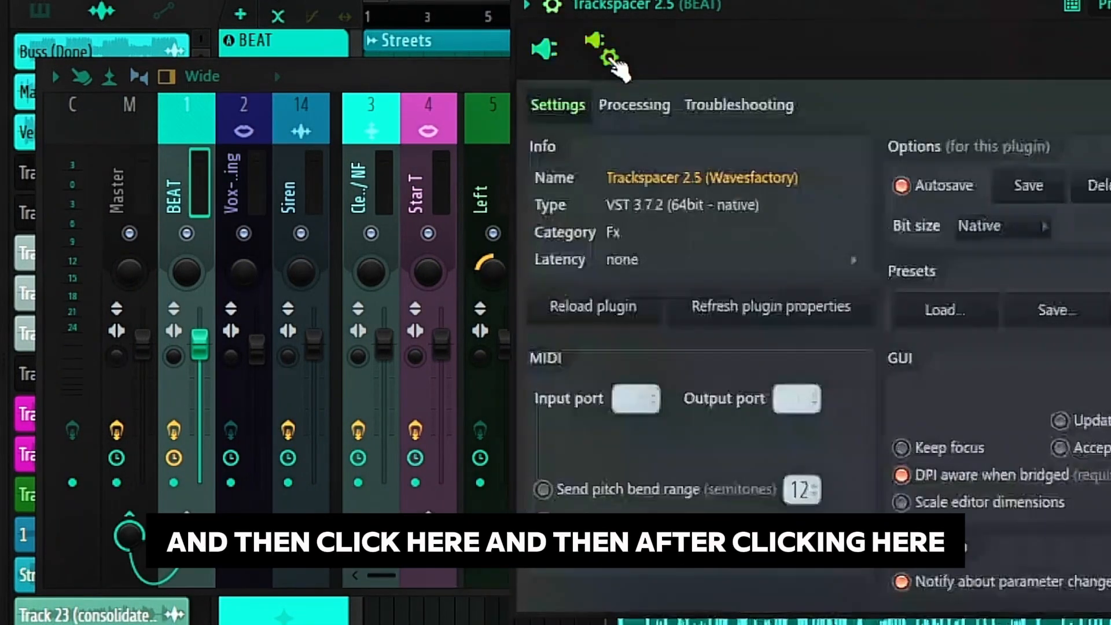
pyautogui.click(657, 120)
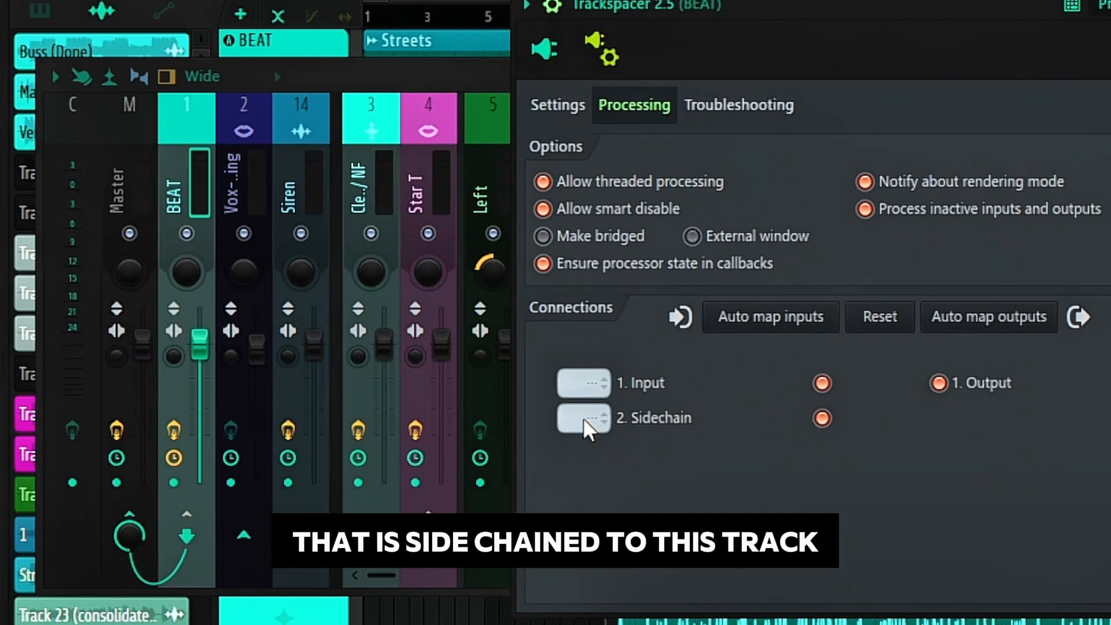
pyautogui.moveTo(582, 418); pyautogui.dragTo(572, 443)
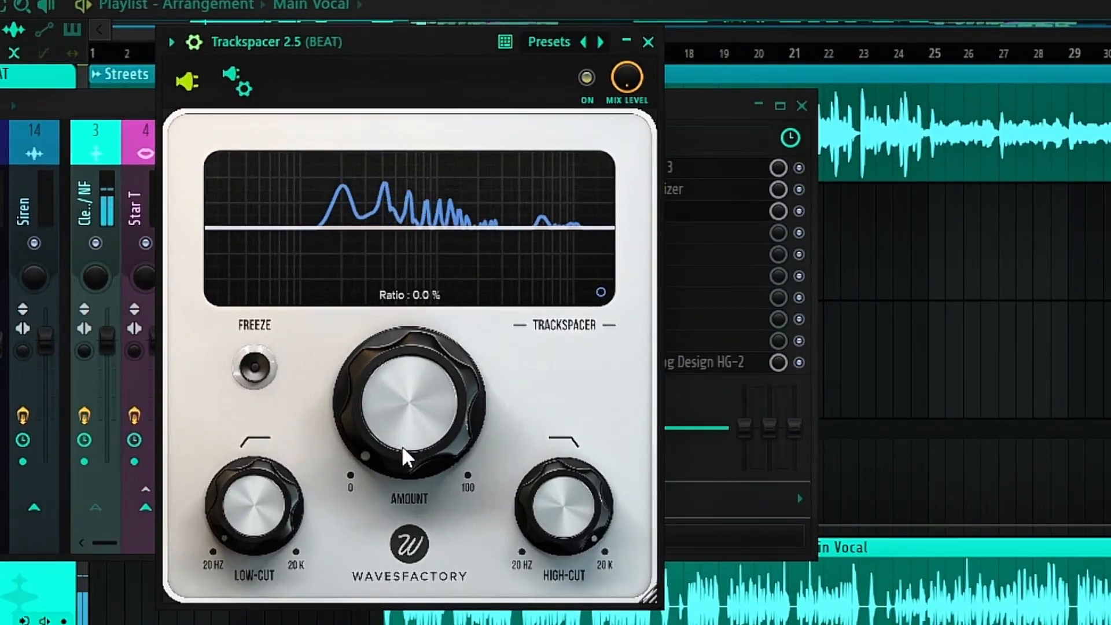
# Adjust Trackspacer's Amount to a low ratio so the vocal only lightly ducks the beat
pyautogui.moveTo(402, 448); pyautogui.dragTo(403, 437)
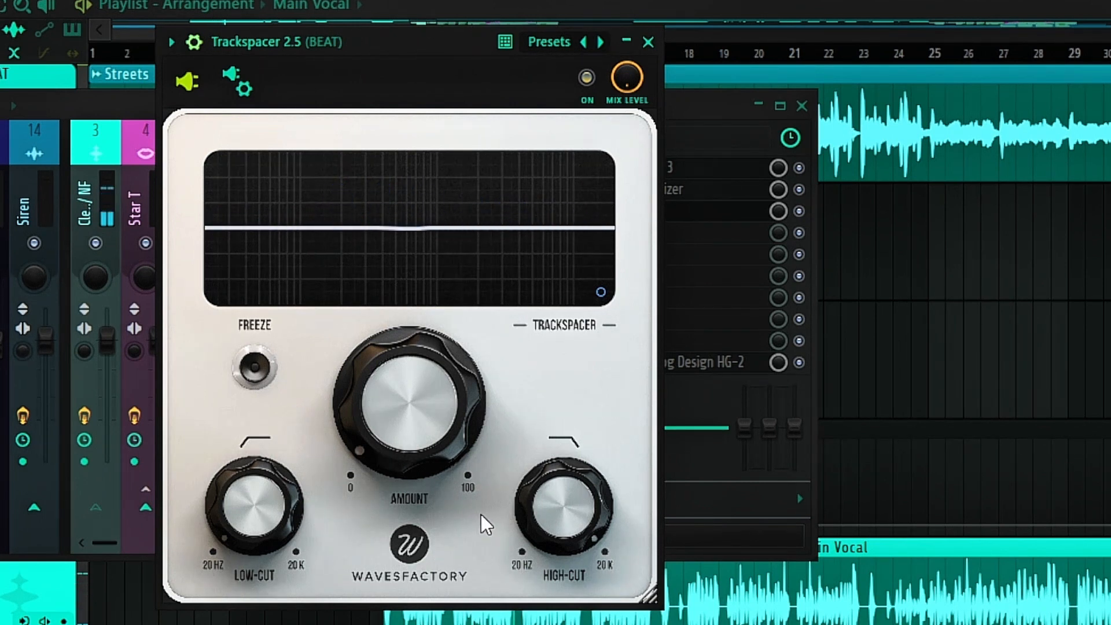
pyautogui.moveTo(366, 404); pyautogui.dragTo(367, 412)
pyautogui.moveTo(587, 463)
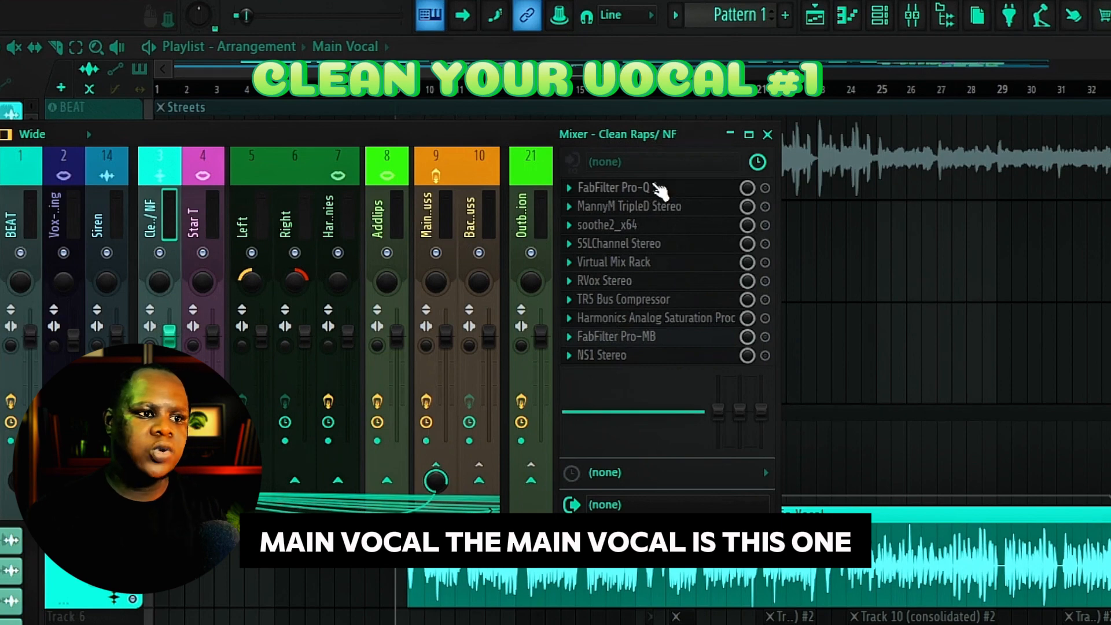
# Examine the low-end roll-off and dynamic bands of FabFilter Pro-Q 3 on the Clean Raps/ NF track, and close it
pyautogui.click(658, 188)
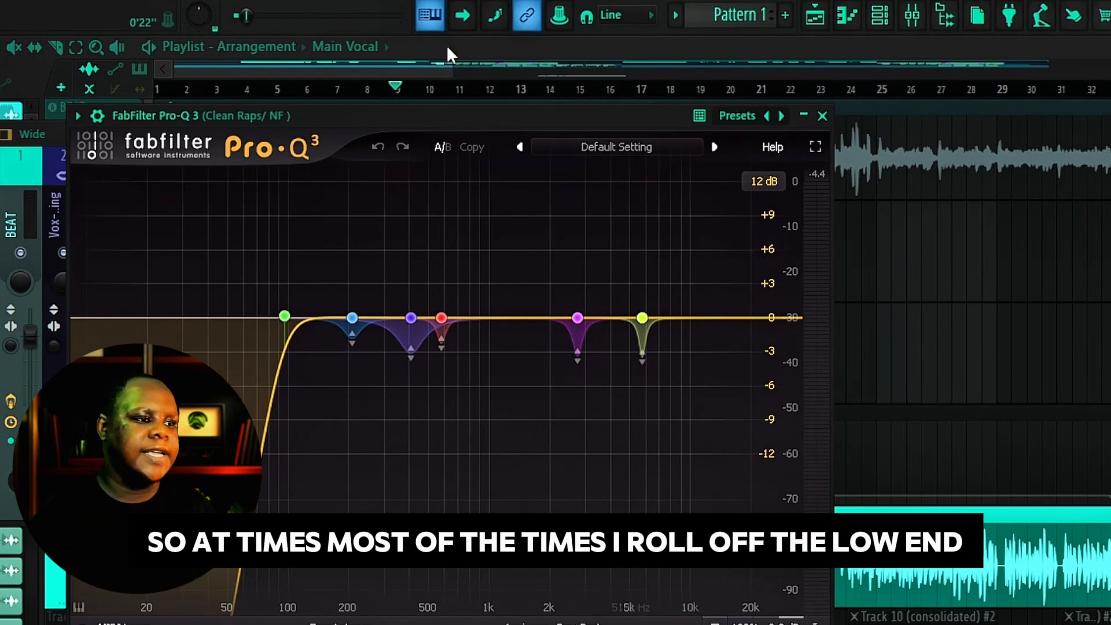
pyautogui.moveTo(250, 350)
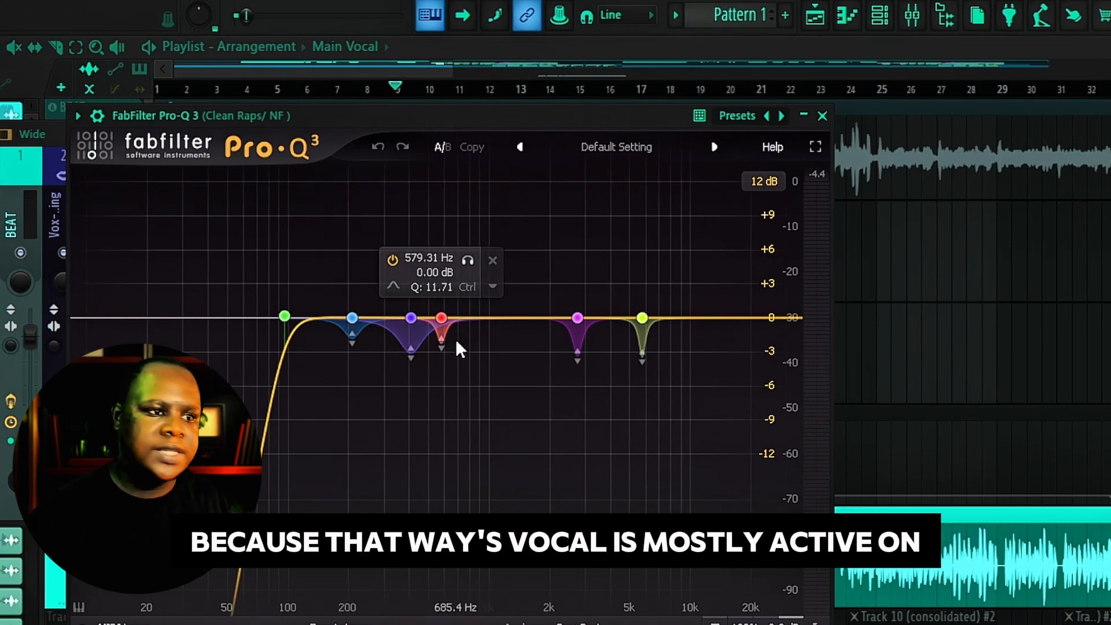
pyautogui.click(822, 115)
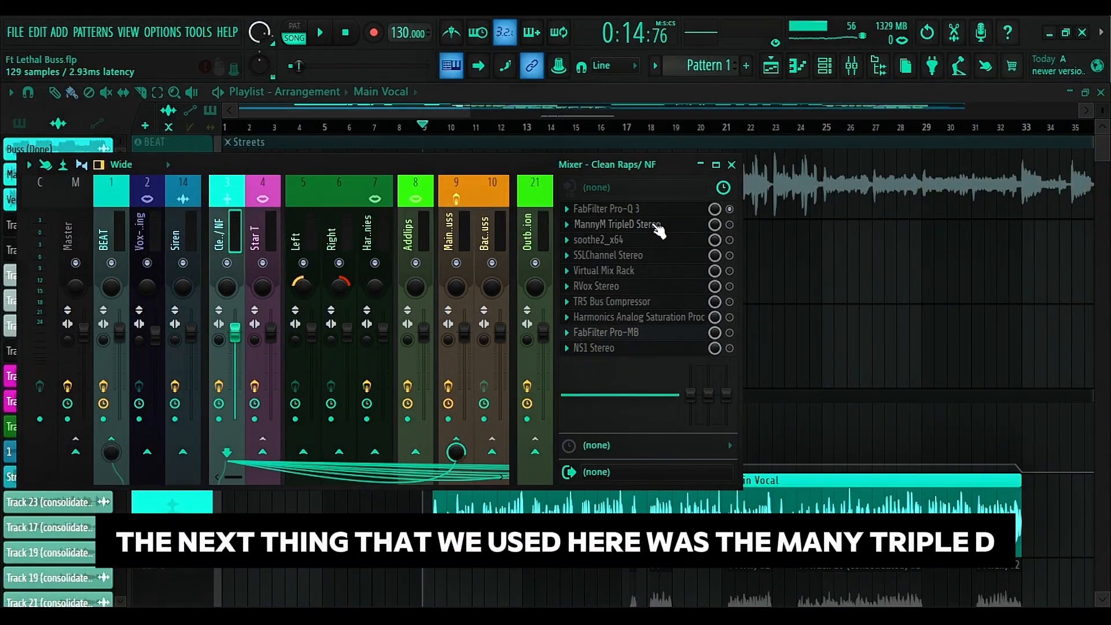
# Open MannyM TripleD Stereo on the Clean Raps/ NF track and examine its DeBoxy, DeHarsher and DeEsser settings
pyautogui.click(636, 224)
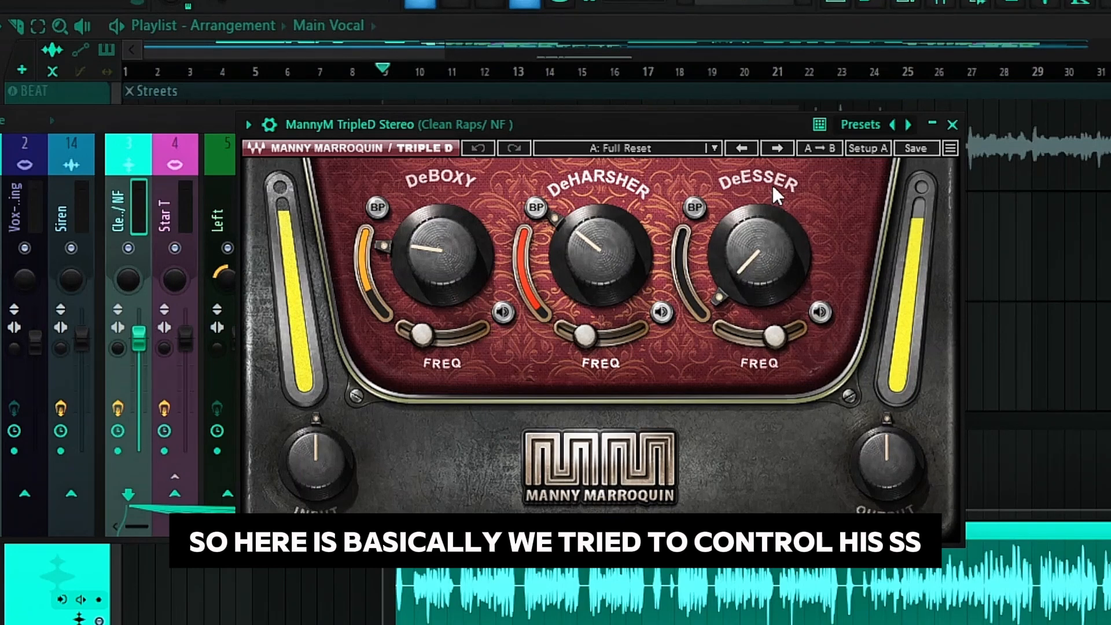
pyautogui.moveTo(549, 253)
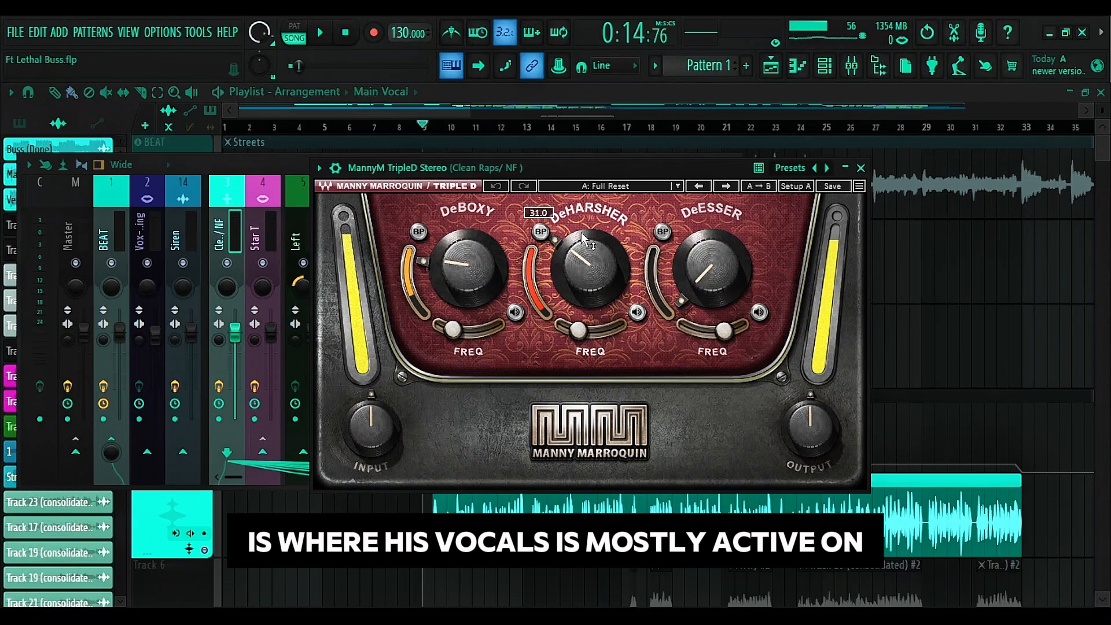
pyautogui.moveTo(431, 261)
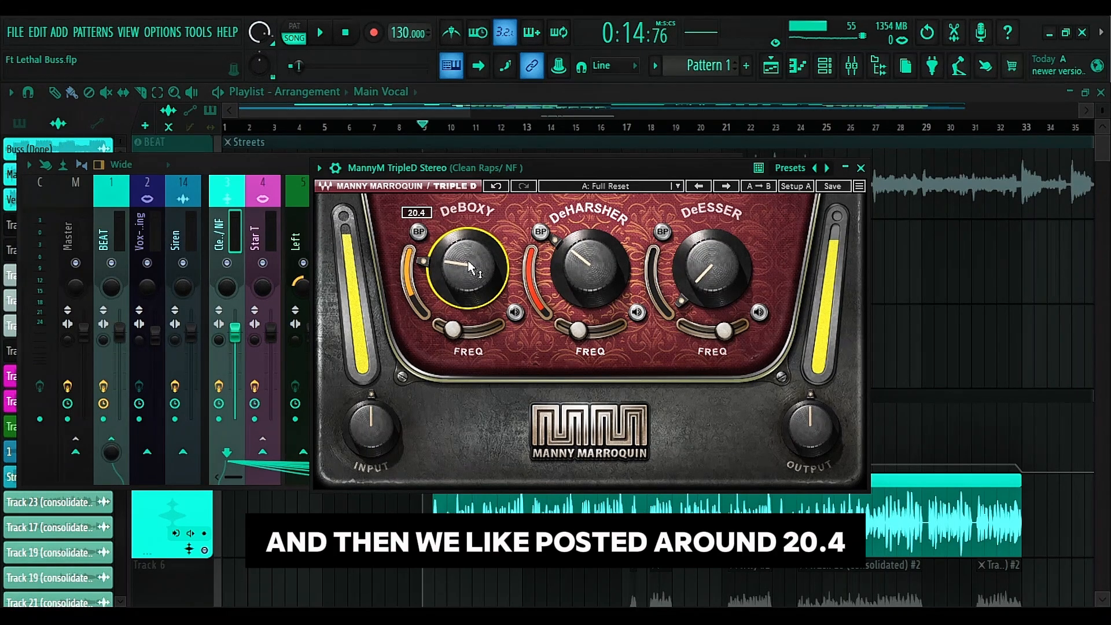
pyautogui.moveTo(602, 270)
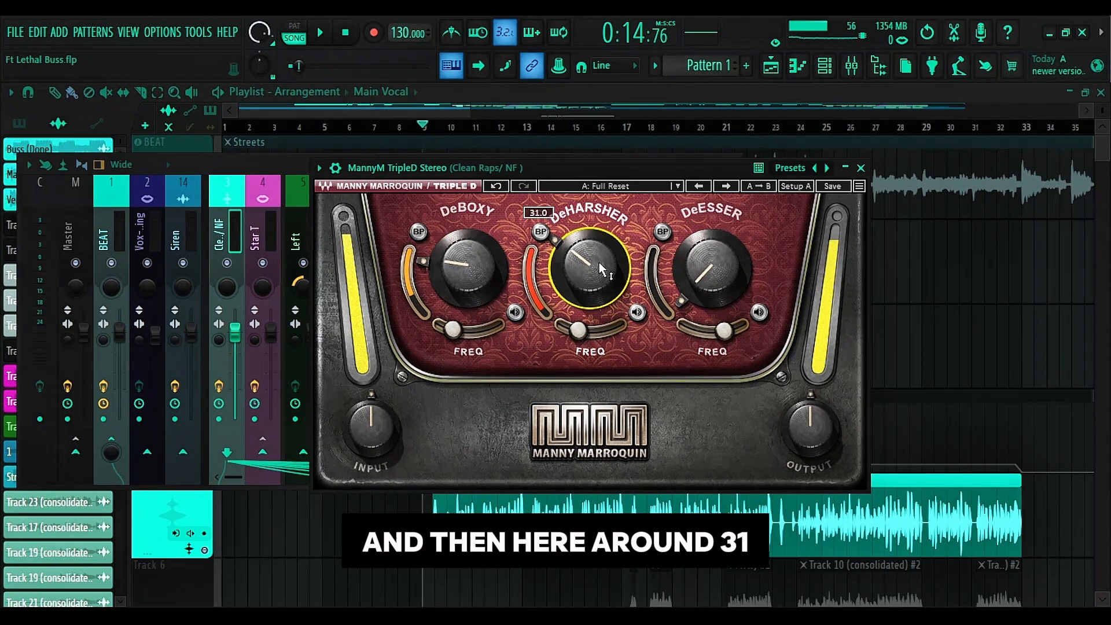
pyautogui.moveTo(720, 277)
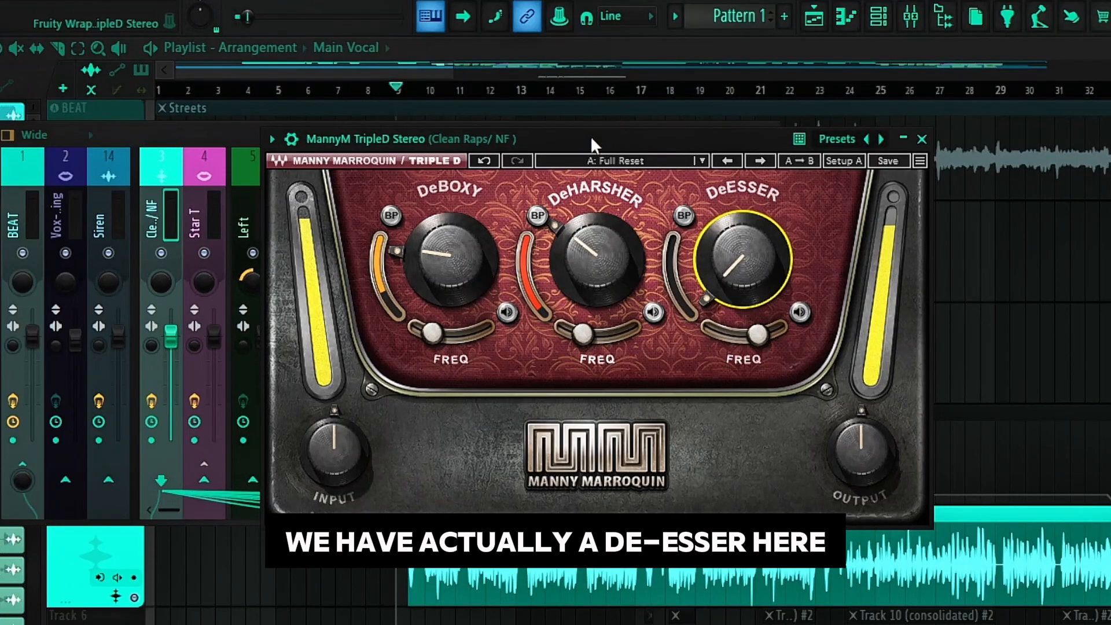
# Move the TripleD window aside and open FabFilter Pro-DS on the Main-Vocal Buss to view its de-essing settings
pyautogui.moveTo(584, 167); pyautogui.dragTo(838, 171)
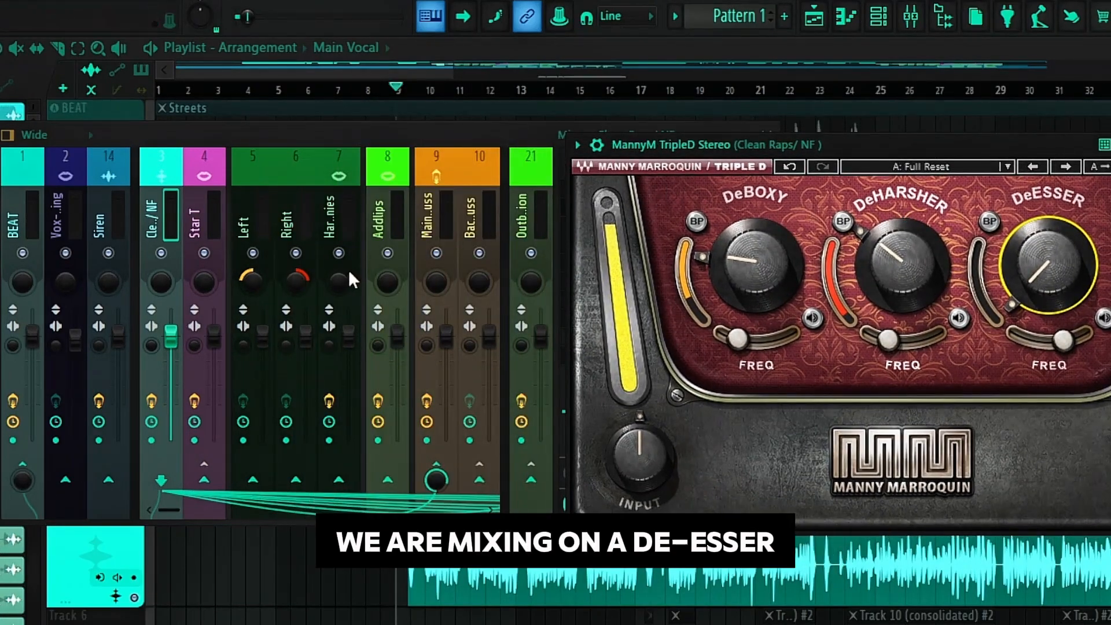
pyautogui.scroll(-3, 303, 198)
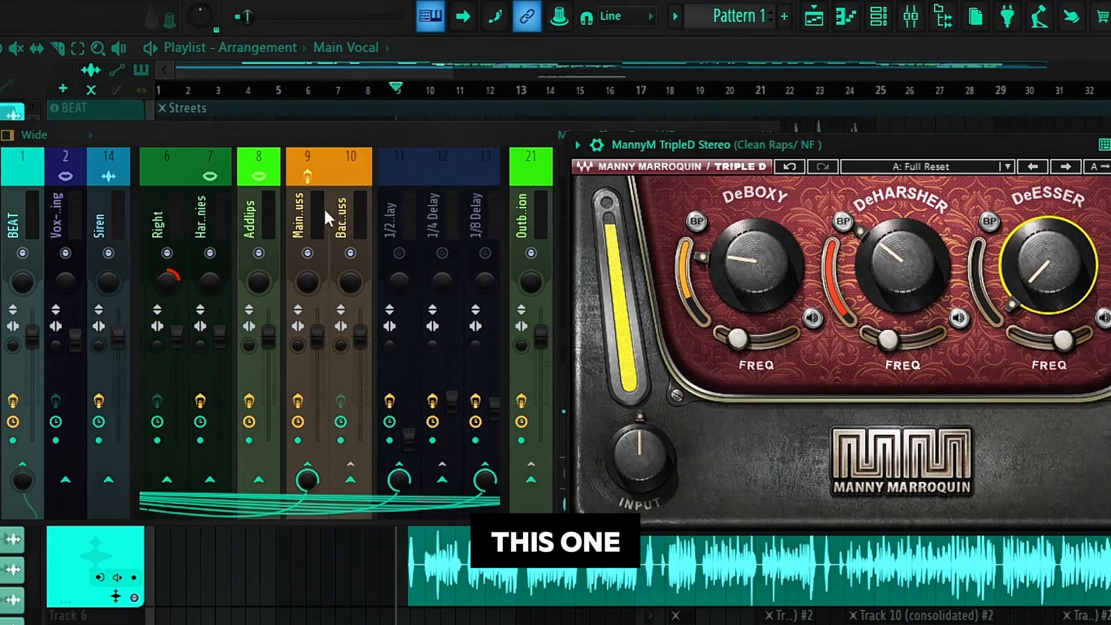
pyautogui.click(312, 209)
pyautogui.click(612, 226)
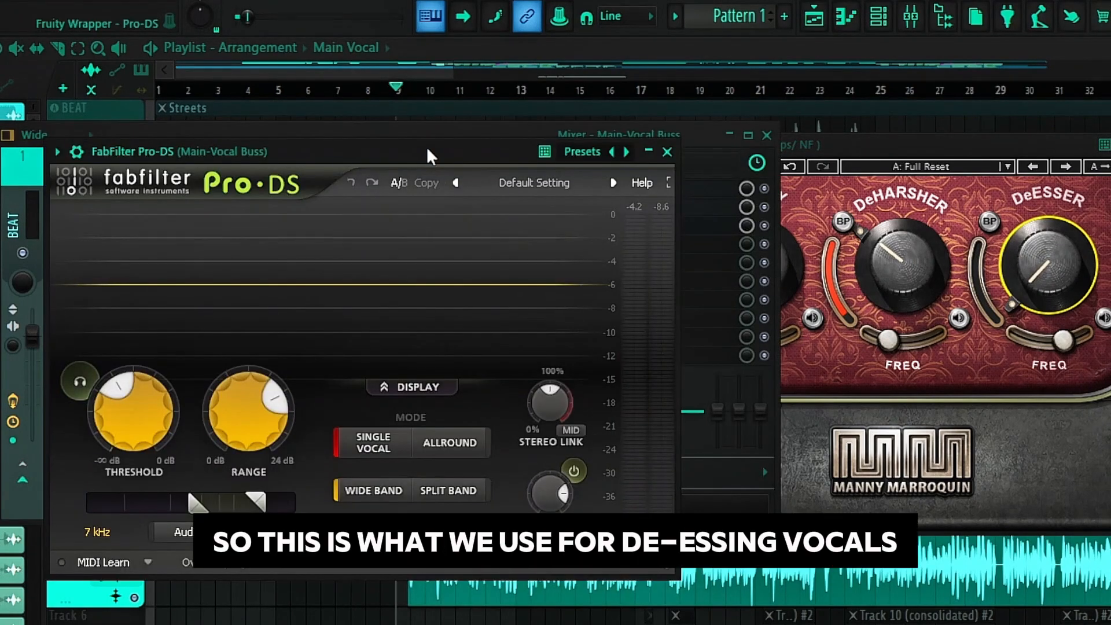
# Enable soothe2_x64 on the Clean Raps/ NF track and open it to view its Vocal submix settings
pyautogui.moveTo(461, 148); pyautogui.dragTo(642, 139)
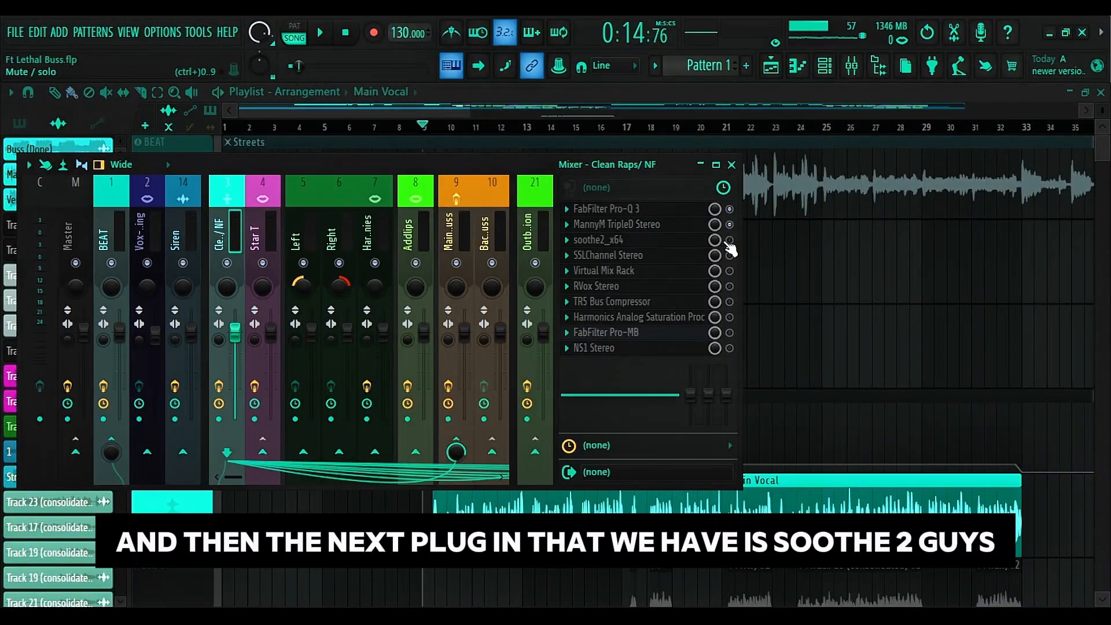
pyautogui.click(729, 240)
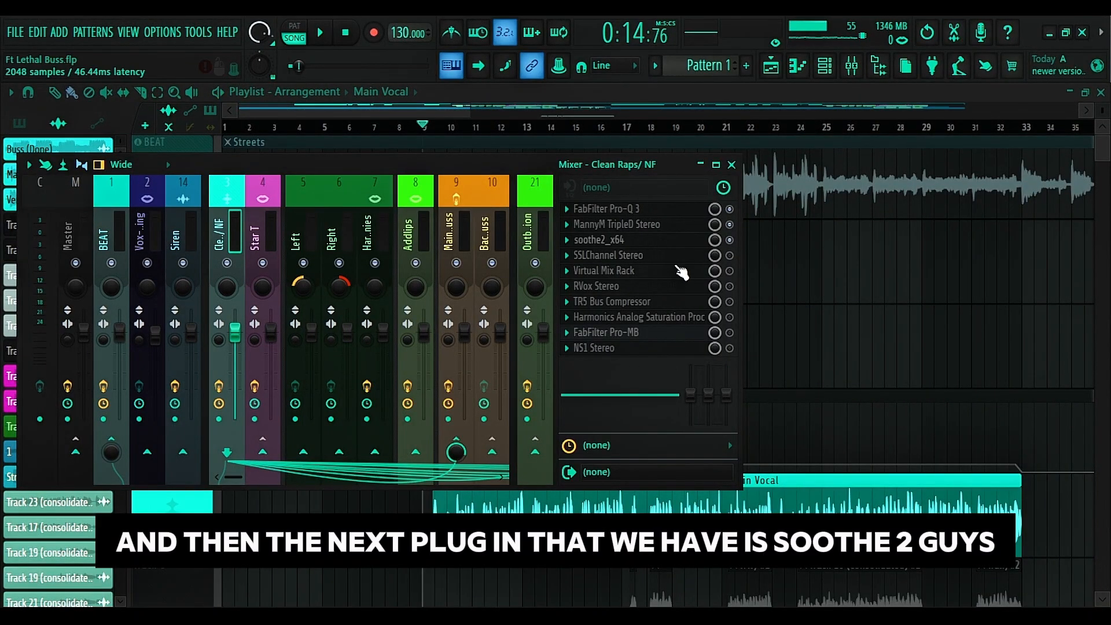
pyautogui.click(637, 240)
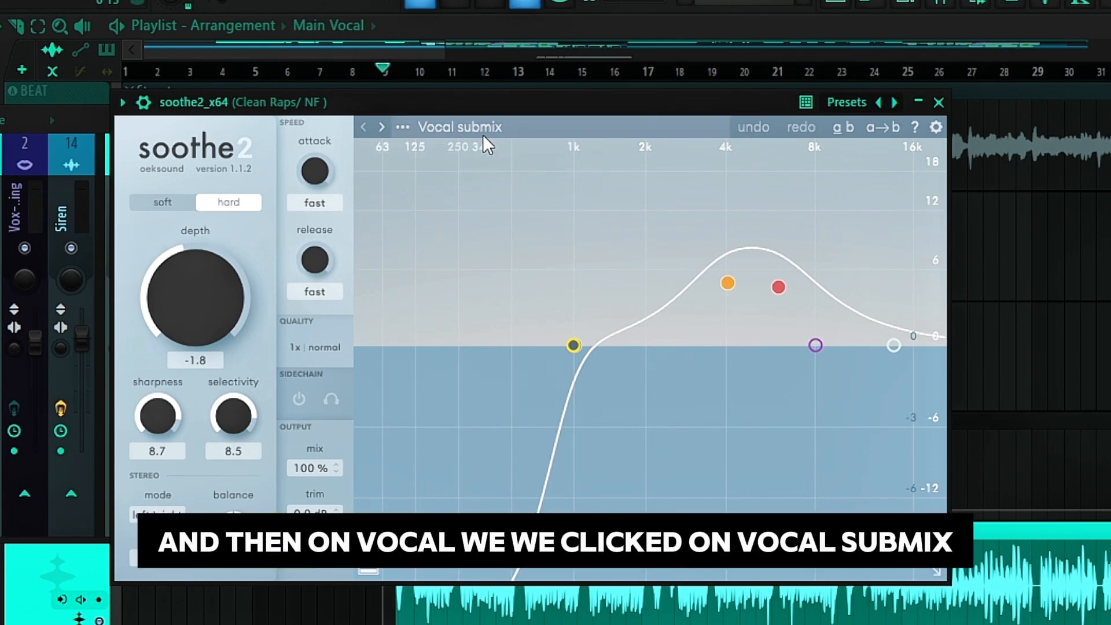
pyautogui.moveTo(509, 108); pyautogui.dragTo(598, 109)
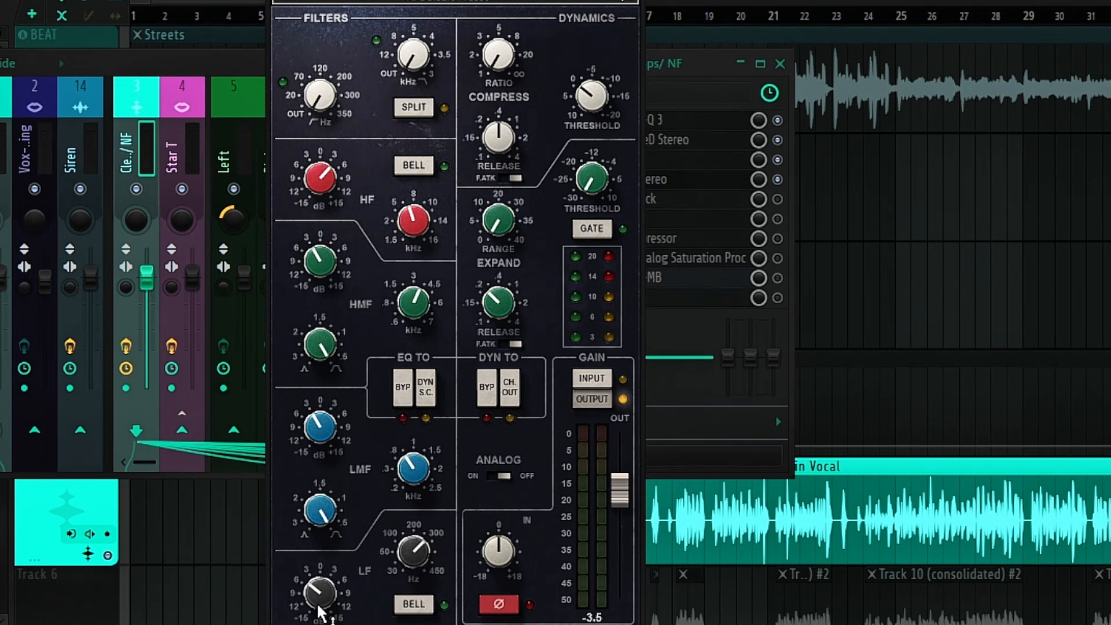
# Raise SSLChannel's LF frequency to about 450 Hz, and bring the RVox Stereo window into full view to examine its settings
pyautogui.moveTo(413, 562); pyautogui.dragTo(424, 544)
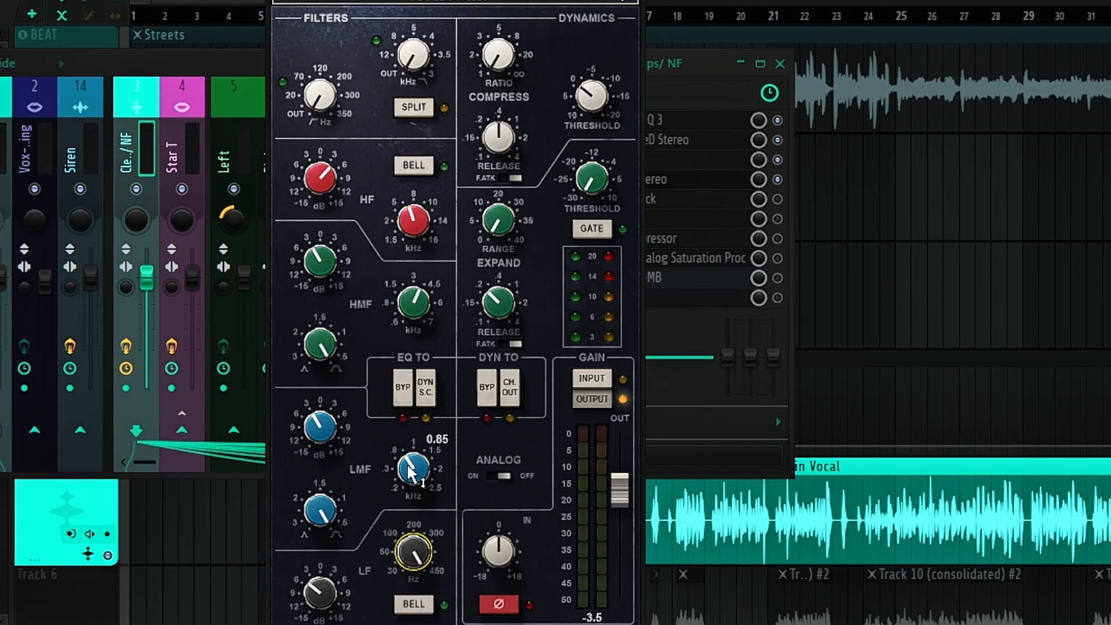
pyautogui.click(319, 426)
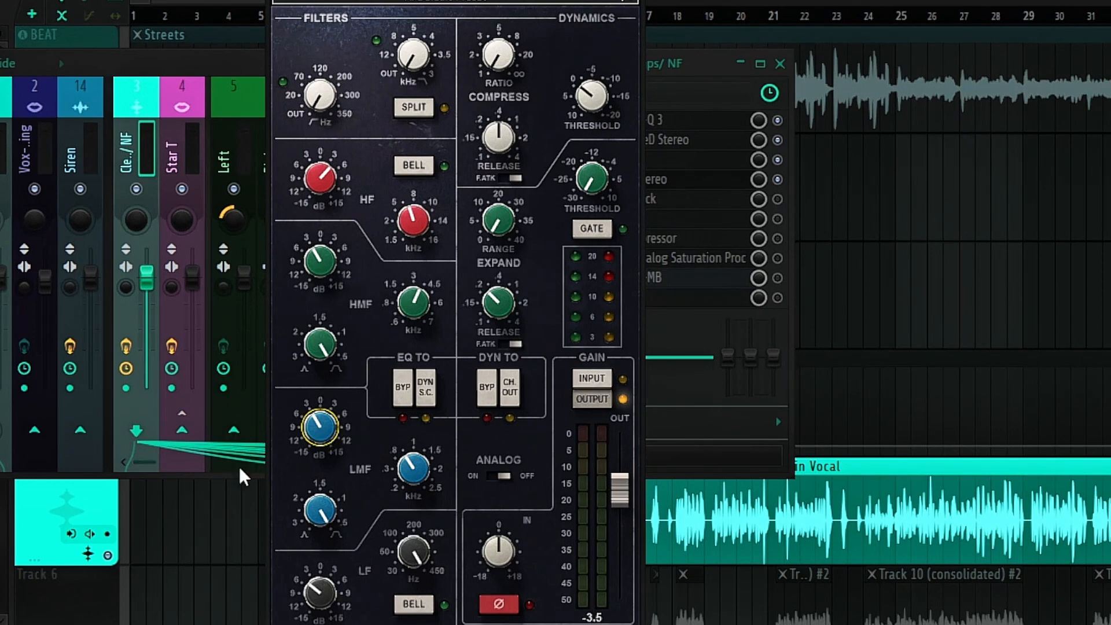
pyautogui.click(424, 308)
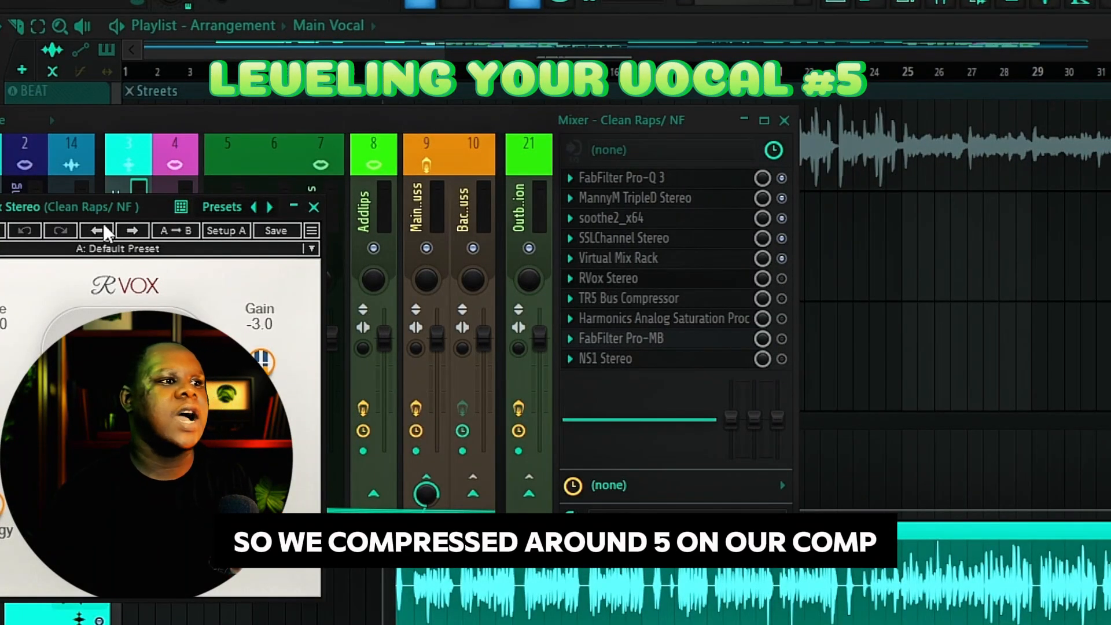
pyautogui.moveTo(134, 207); pyautogui.dragTo(501, 237)
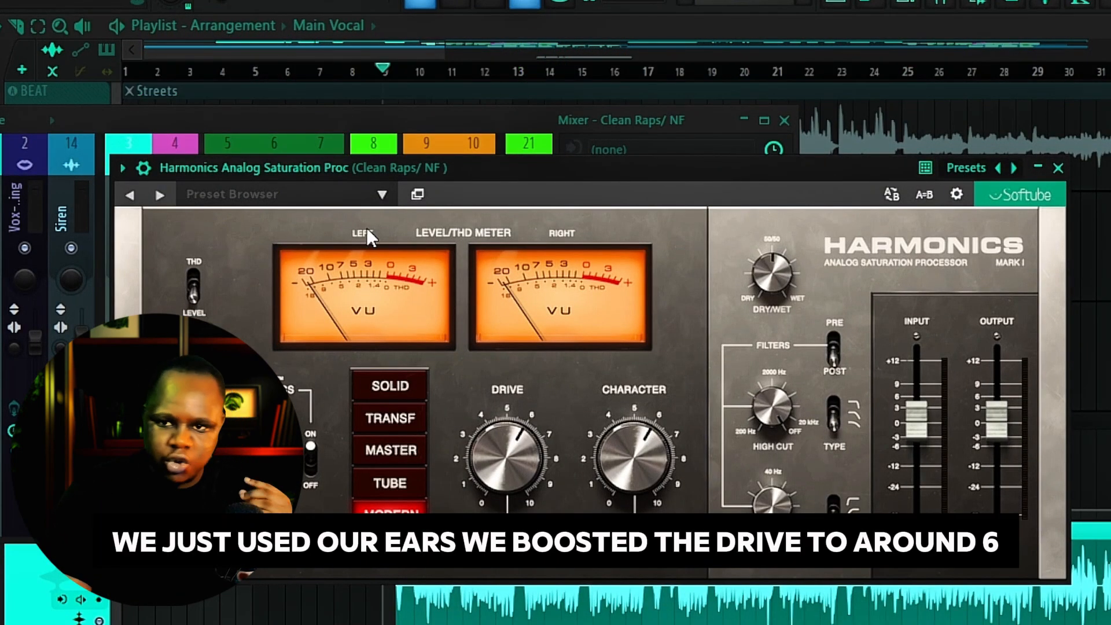
# Try the Solid, Transformer, Master and Tube drive types in Harmonics Analog Saturation Processor, ending on Modern
pyautogui.moveTo(477, 449)
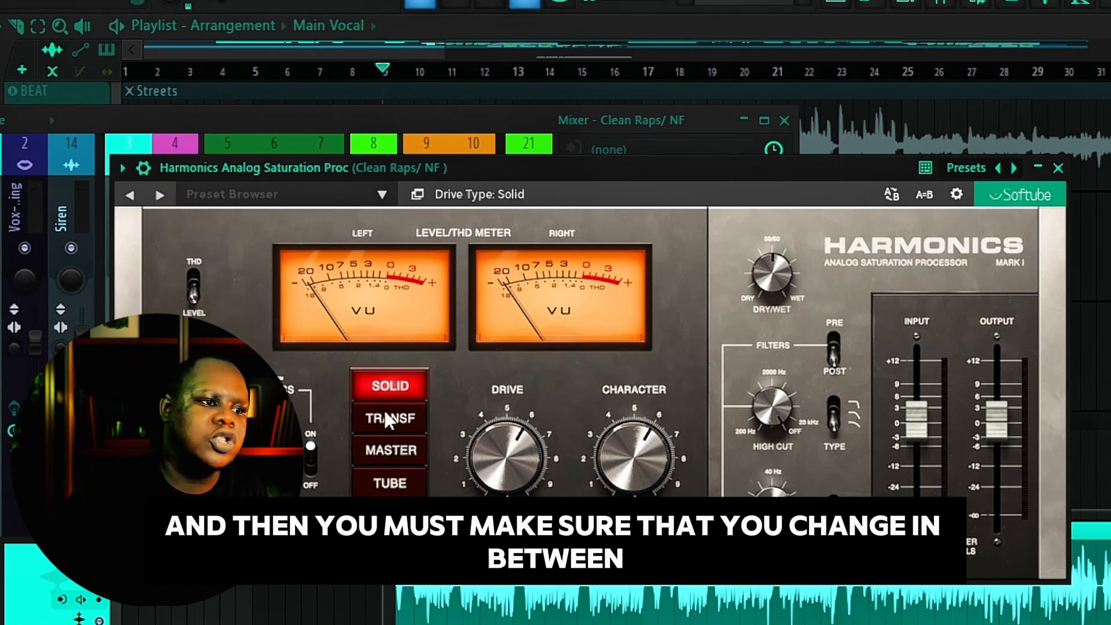
pyautogui.click(389, 419)
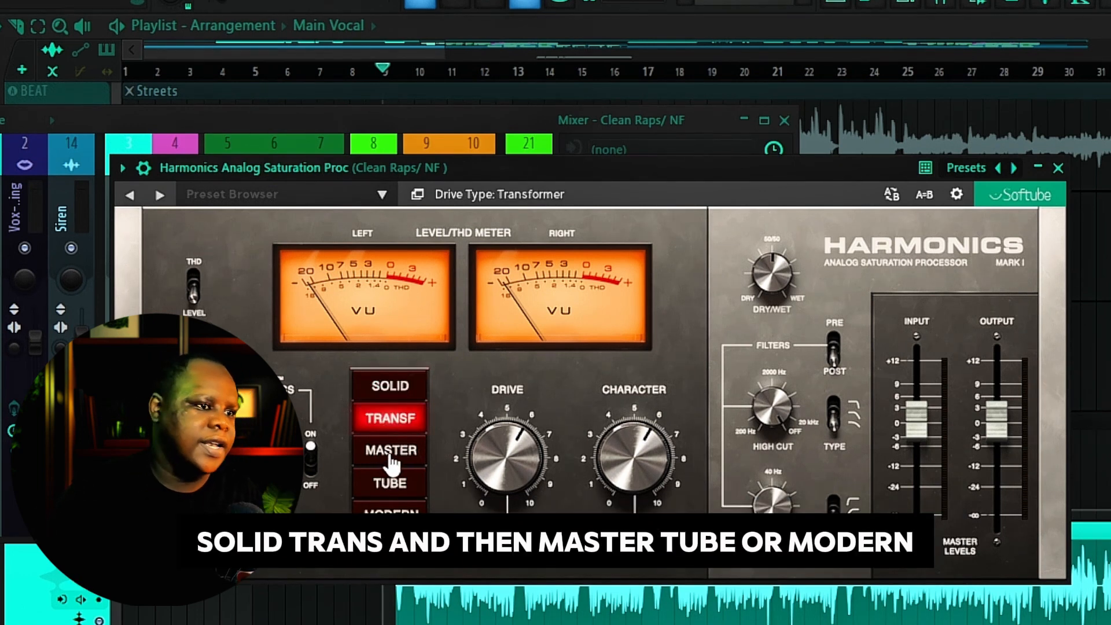
pyautogui.click(391, 454)
pyautogui.click(389, 484)
pyautogui.click(390, 512)
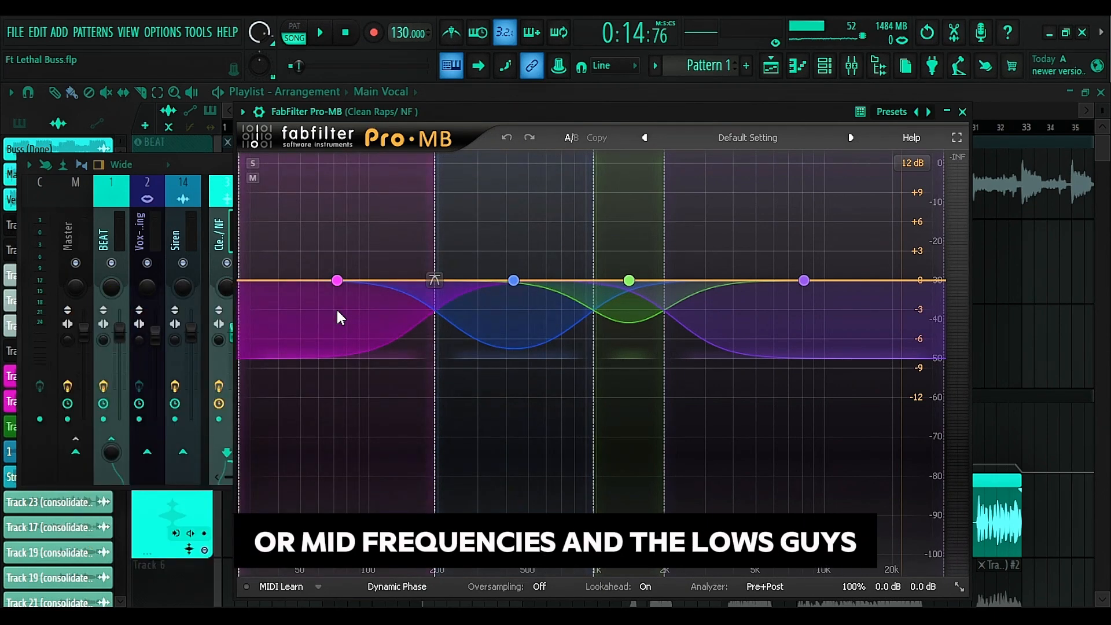
# Examine the Band 2 Range in FabFilter Pro-MB on the Clean Raps/ NF track
pyautogui.moveTo(548, 353)
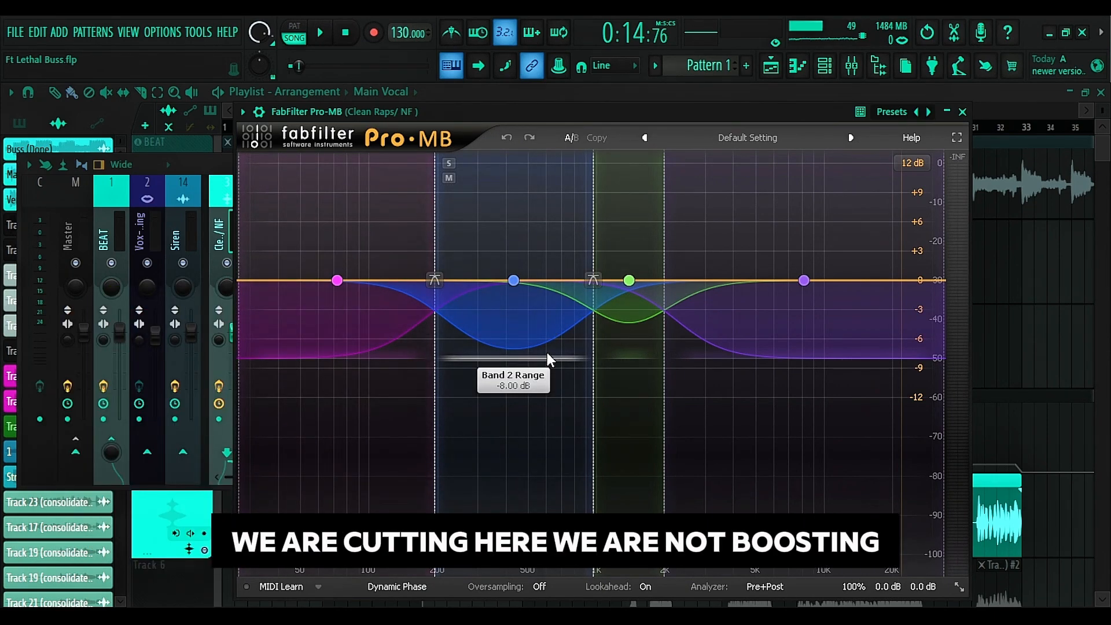